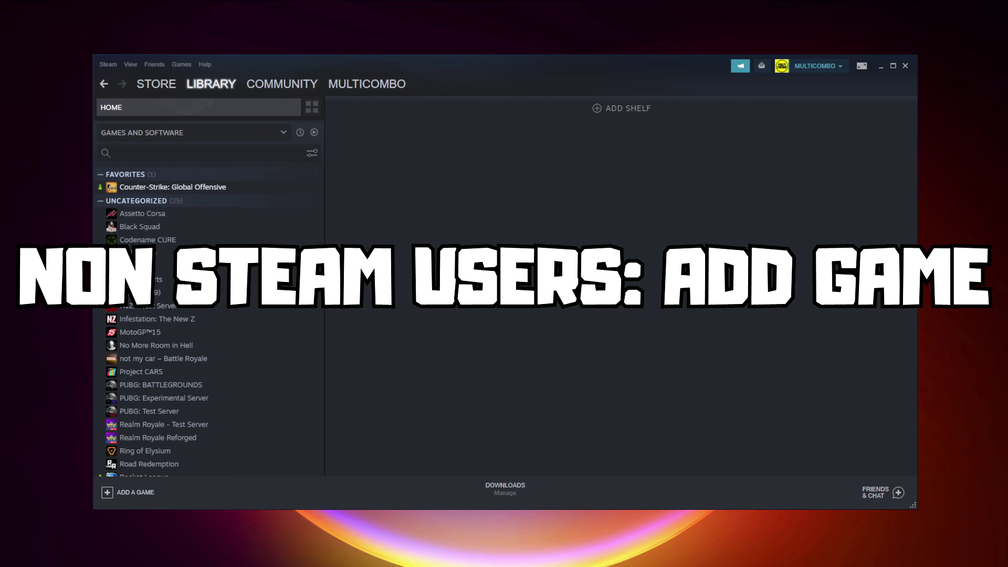
Step: Add YOUR PROBLEMATIC GAME to the Steam library as a non-Steam game
{"action": "left_click", "coordinate": [133, 493]}
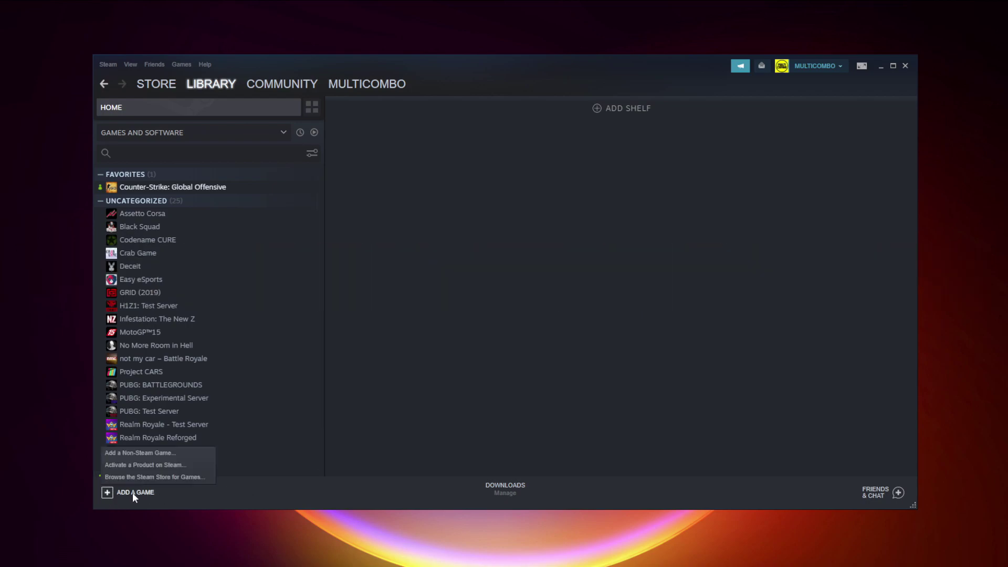
{"action": "left_click", "coordinate": [136, 455]}
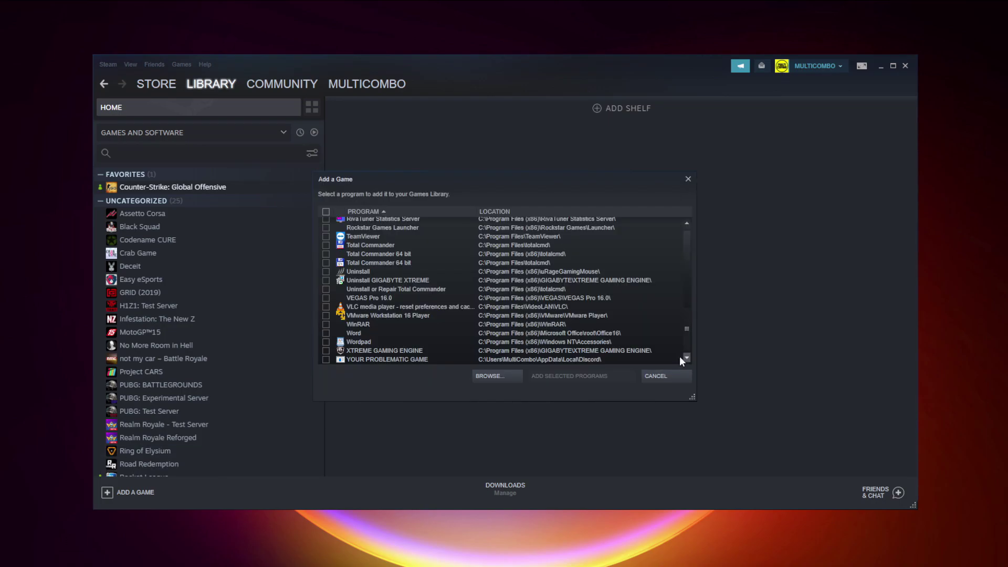
{"action": "left_click", "coordinate": [373, 359]}
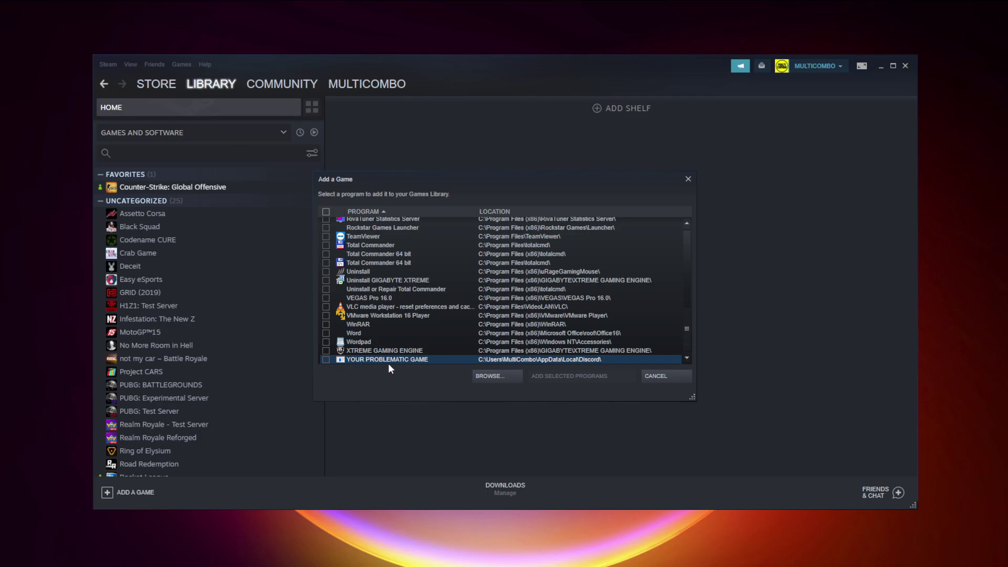
{"action": "left_click", "coordinate": [326, 360]}
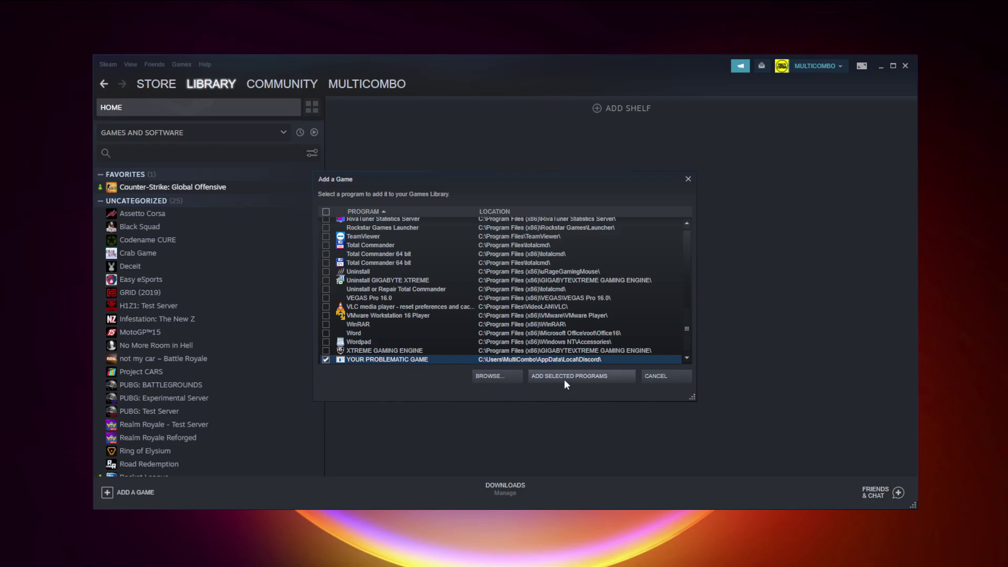
{"action": "left_click", "coordinate": [587, 379]}
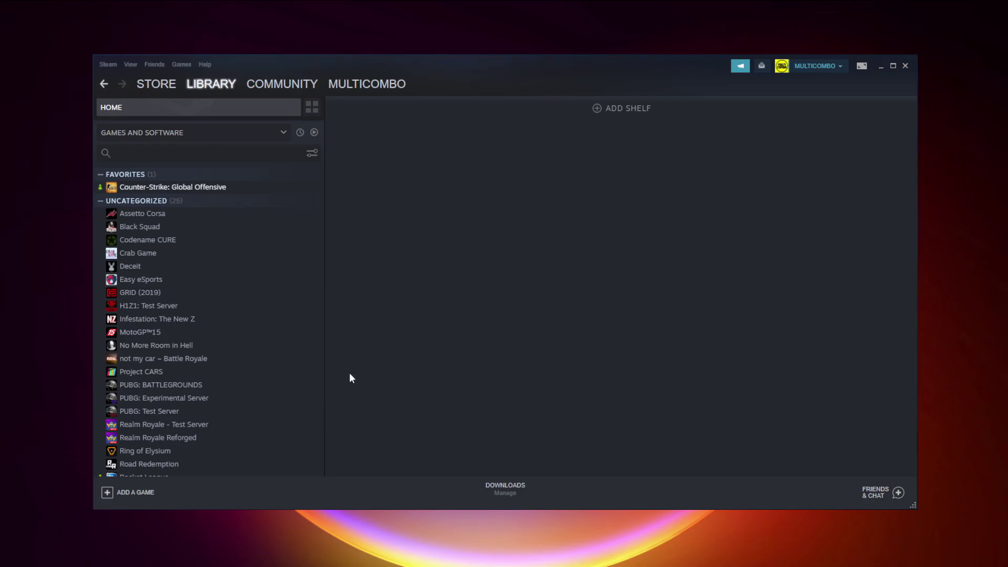
Step: Select YOUR PROBLEMATIC GAME, then open Steam Settings on the Controller page
{"action": "scroll", "coordinate": [291, 337], "scroll_direction": "down", "scroll_amount": 3}
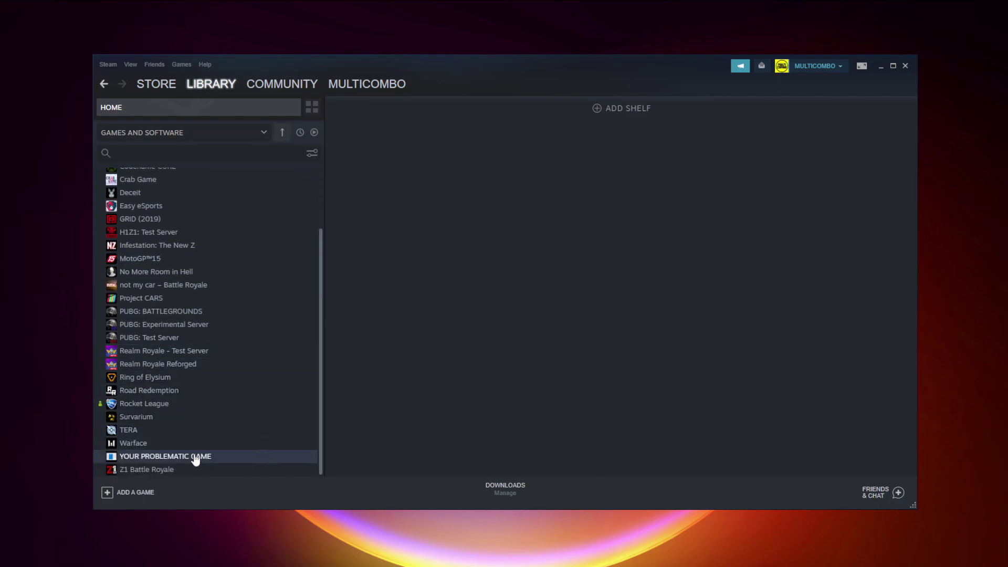
{"action": "left_click", "coordinate": [195, 461]}
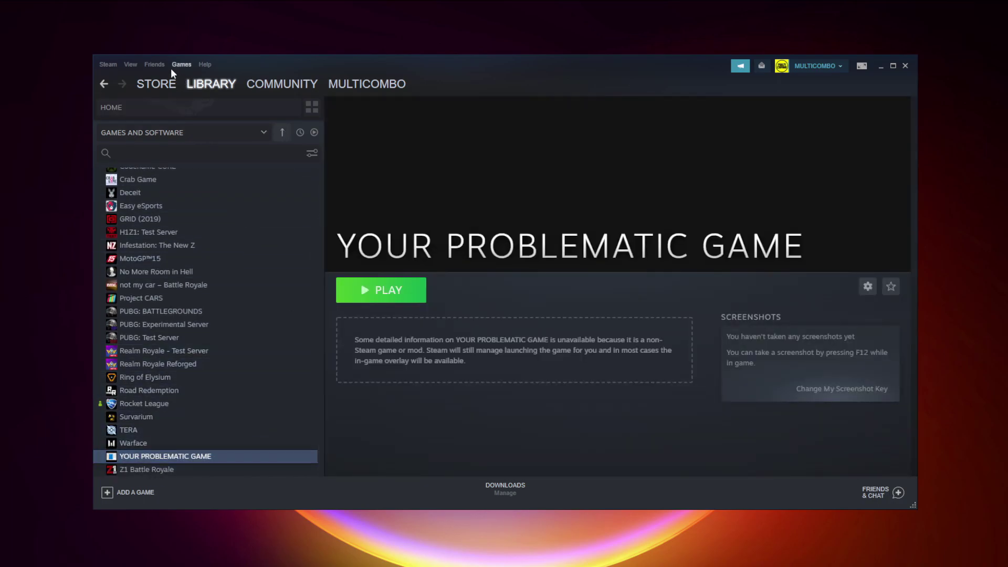
{"action": "left_click", "coordinate": [106, 65]}
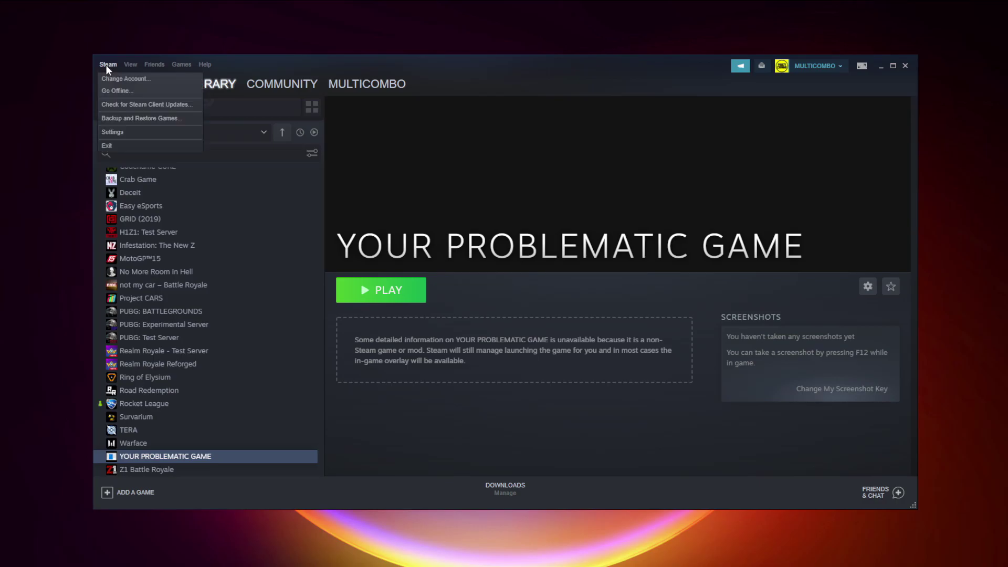
{"action": "left_click", "coordinate": [127, 132]}
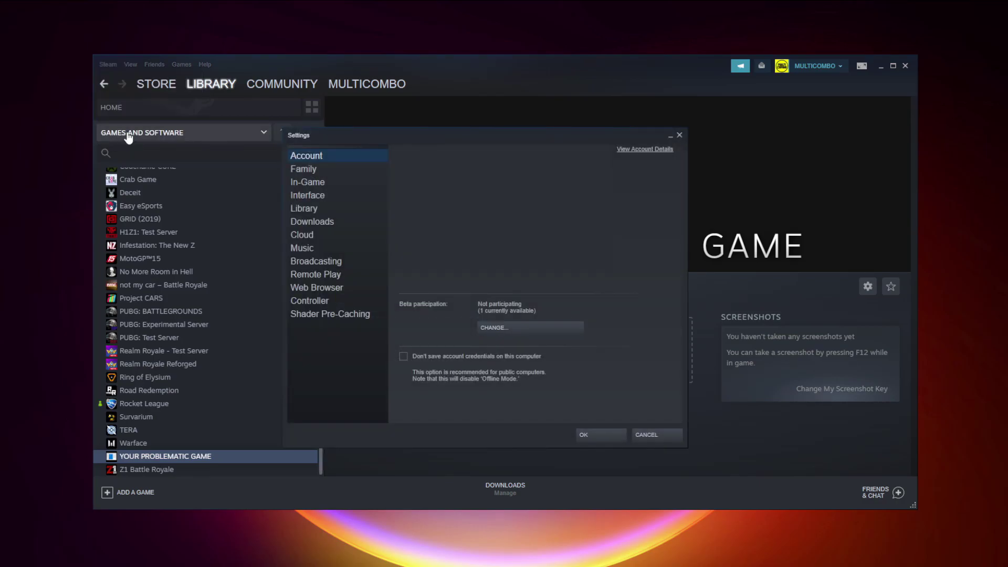
{"action": "left_click", "coordinate": [331, 301]}
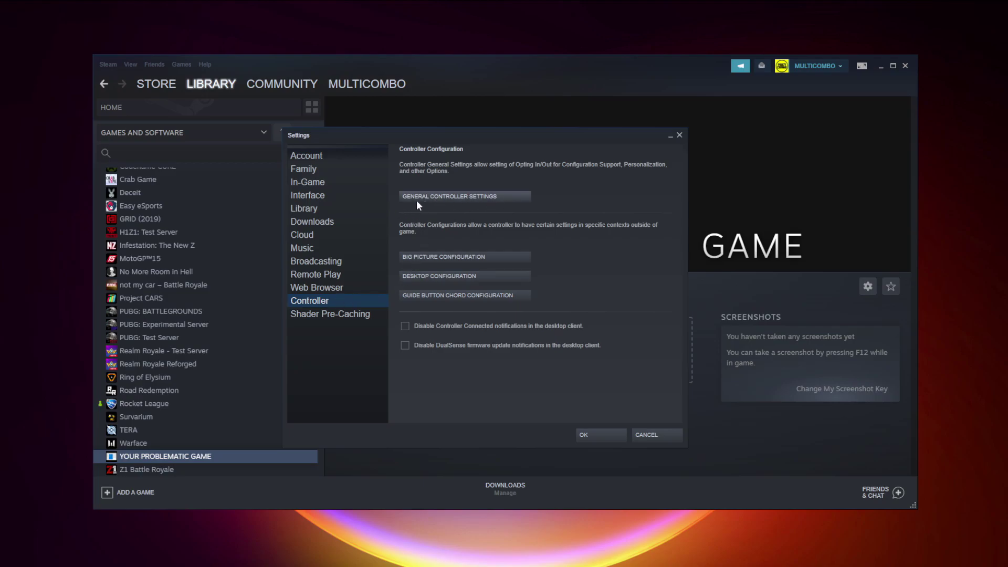
Step: Enable Xbox Configuration Support and accept the Xbox 360 Controller calibration unchanged
{"action": "left_click", "coordinate": [466, 198]}
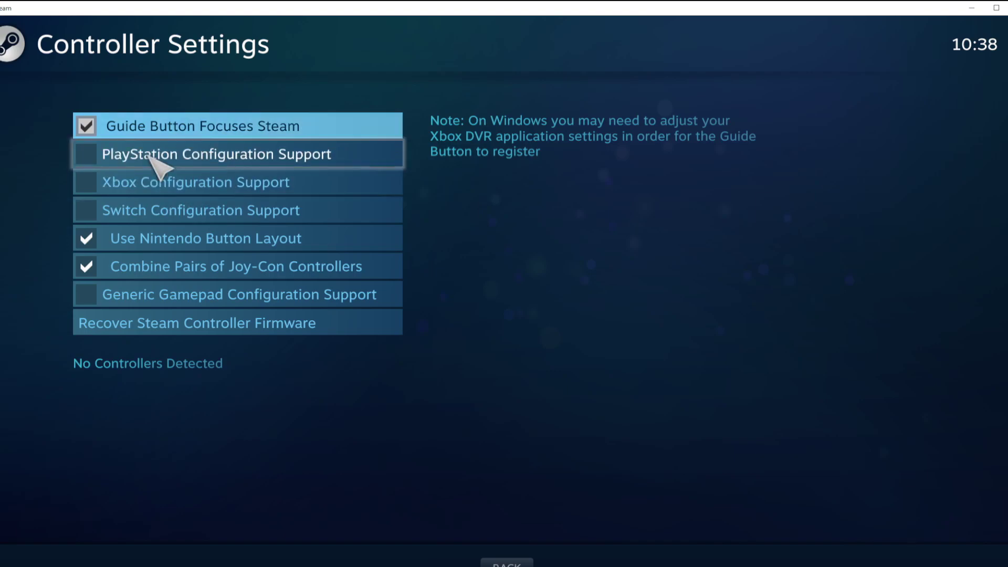
{"action": "left_click", "coordinate": [94, 180]}
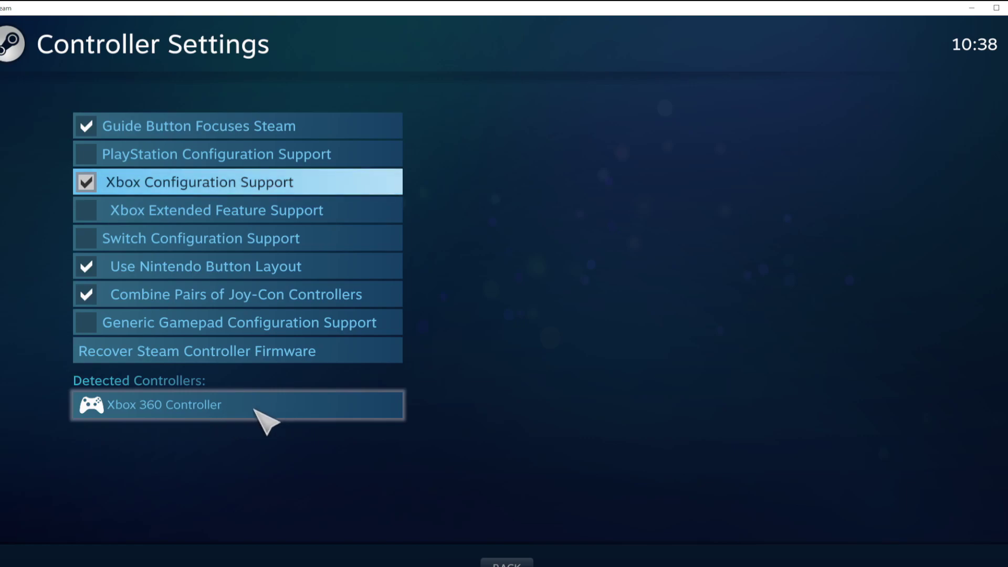
{"action": "left_click", "coordinate": [278, 410]}
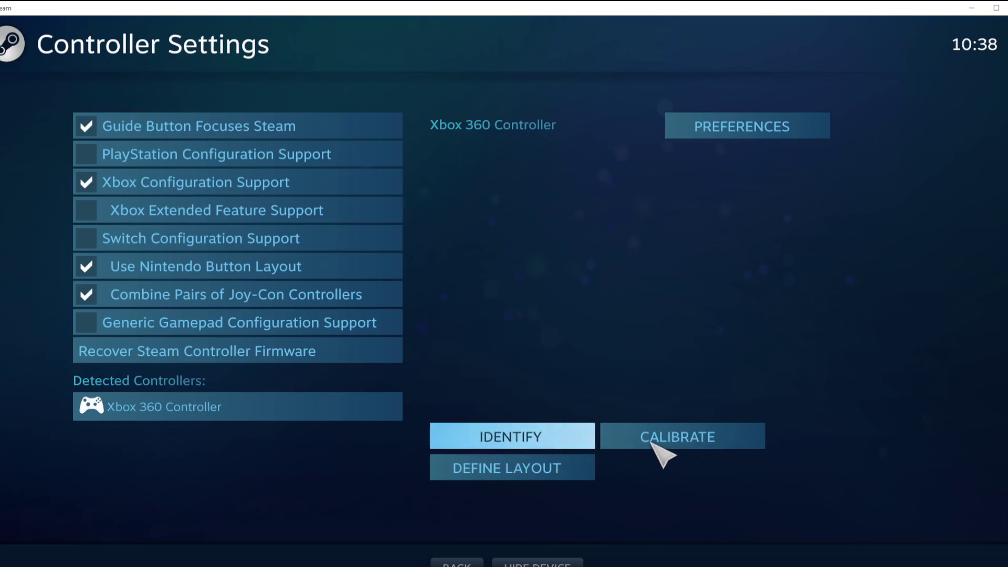
{"action": "left_click", "coordinate": [684, 443]}
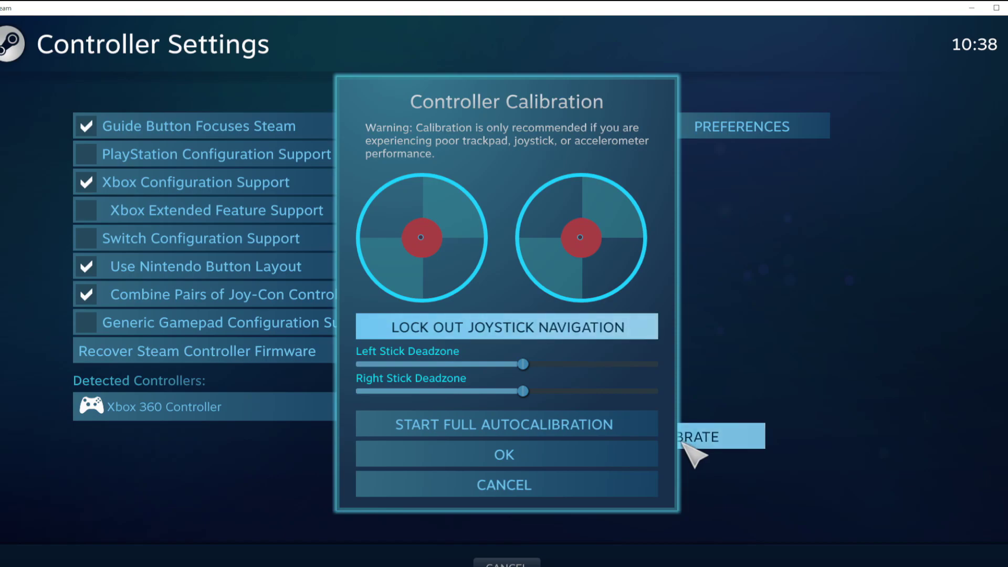
{"action": "left_click", "coordinate": [580, 456]}
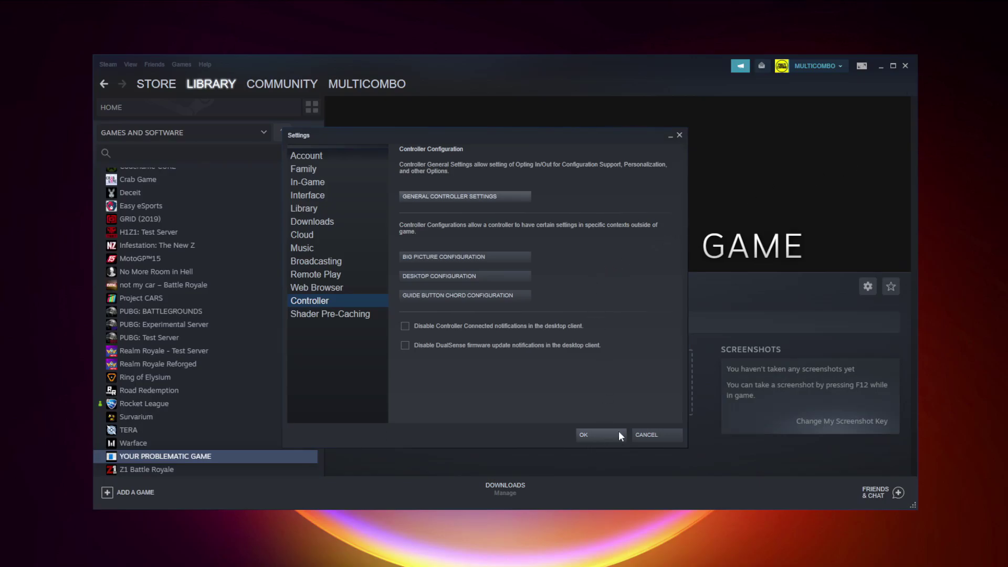
Step: Save and close Settings, then switch Steam into Big Picture Mode
{"action": "left_click", "coordinate": [601, 434]}
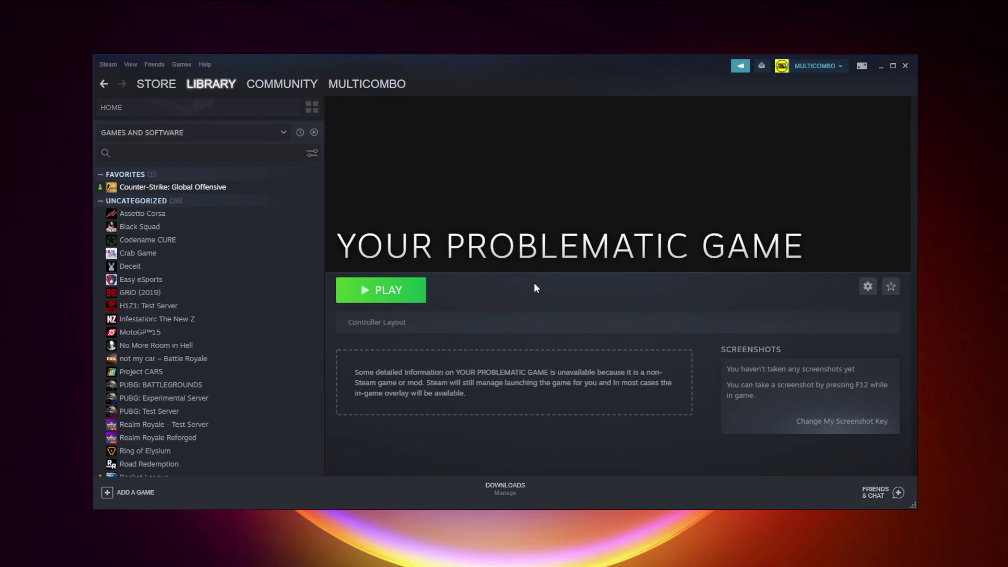
{"action": "left_click", "coordinate": [863, 67]}
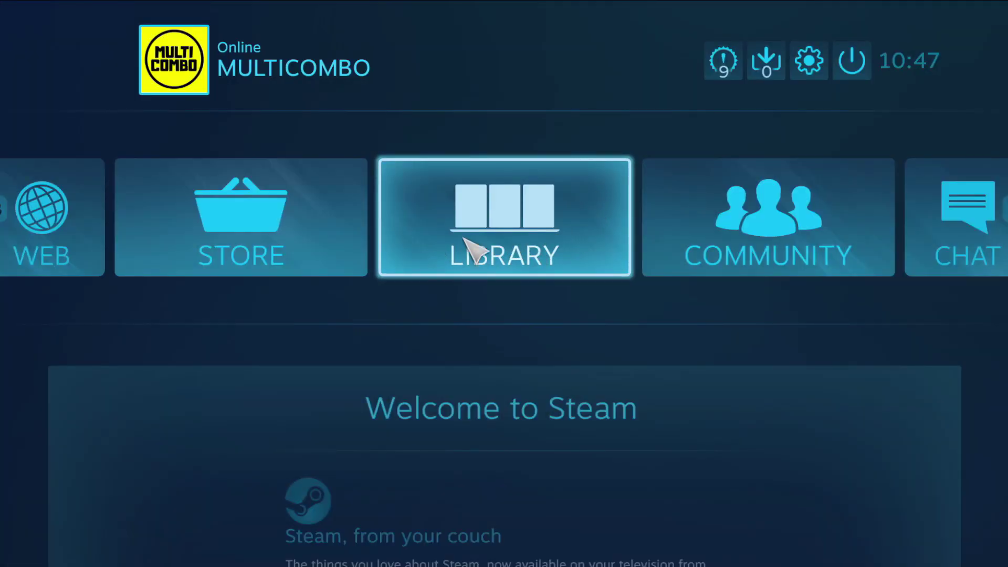
Step: Open YOUR PROBLEMATIC GAME's page from the Big Picture library
{"action": "left_click", "coordinate": [515, 255]}
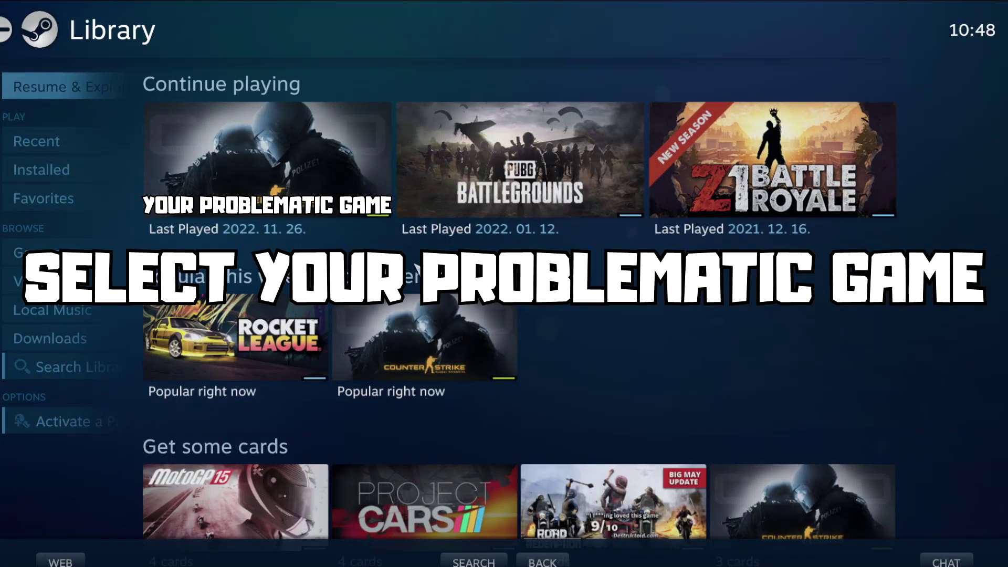
{"action": "key", "text": "Down"}
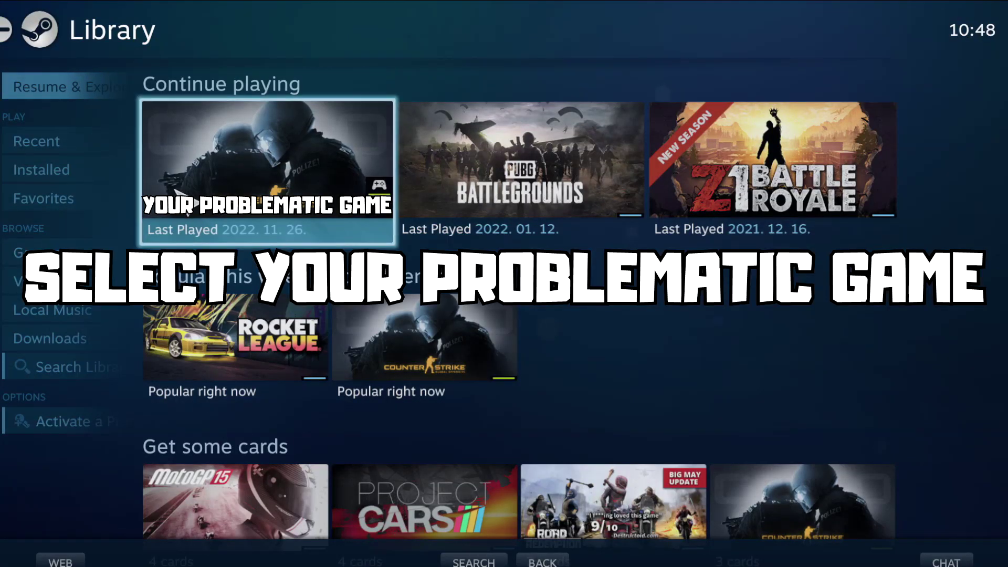
{"action": "left_click", "coordinate": [265, 221]}
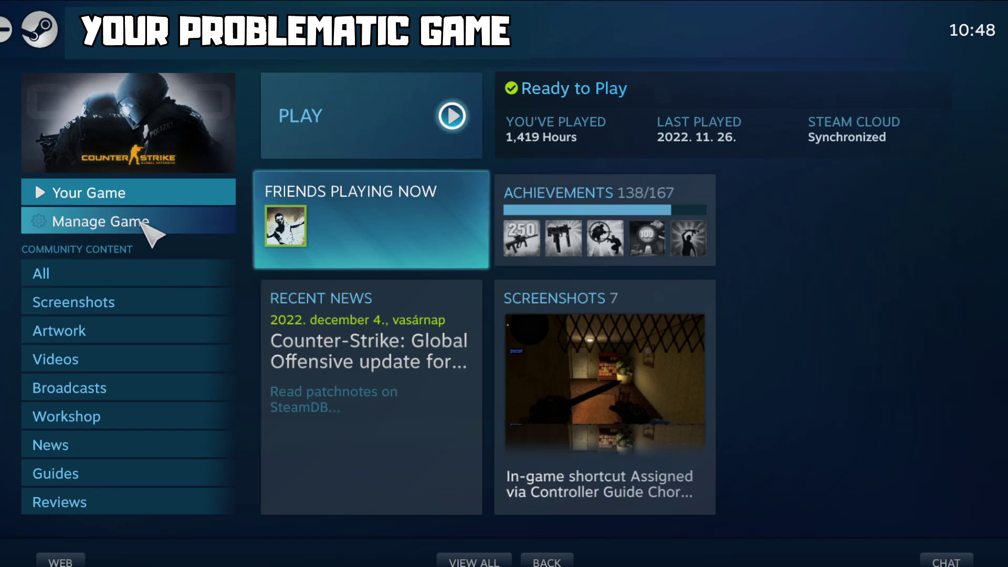
Step: Set the game's Steam Input Per-Game Setting to Forced Off and confirm it
{"action": "left_click", "coordinate": [141, 221]}
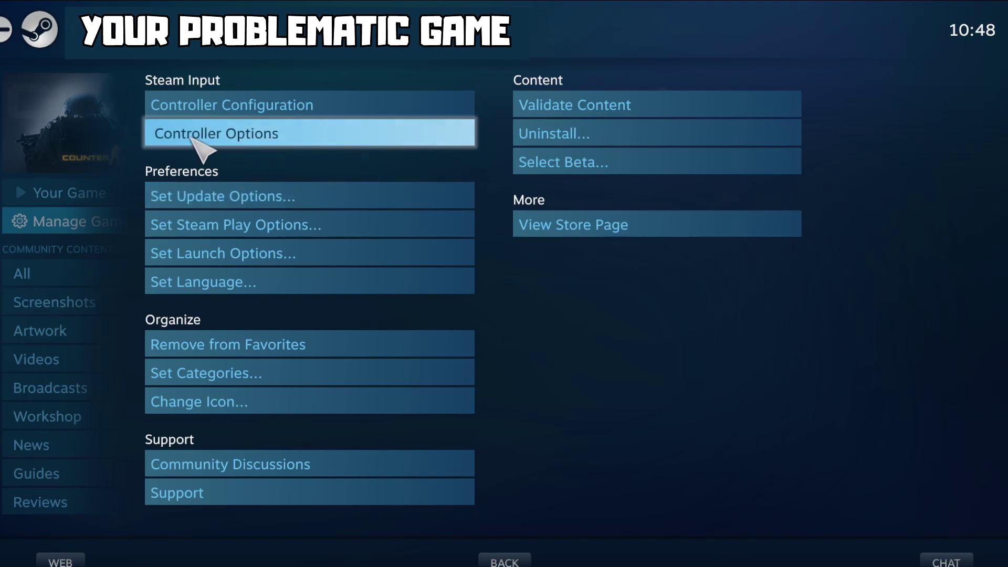
{"action": "left_click", "coordinate": [289, 134]}
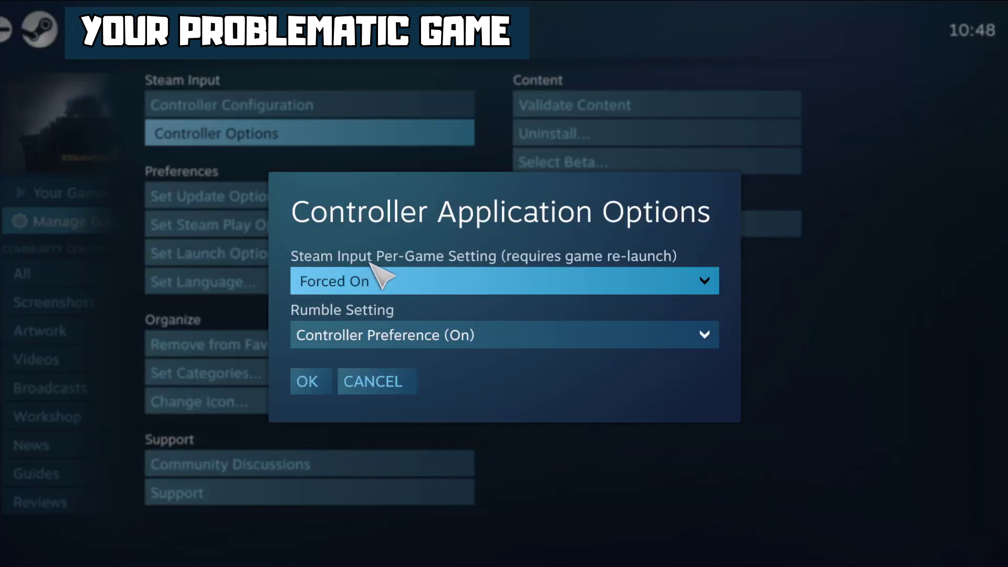
{"action": "left_click", "coordinate": [476, 280]}
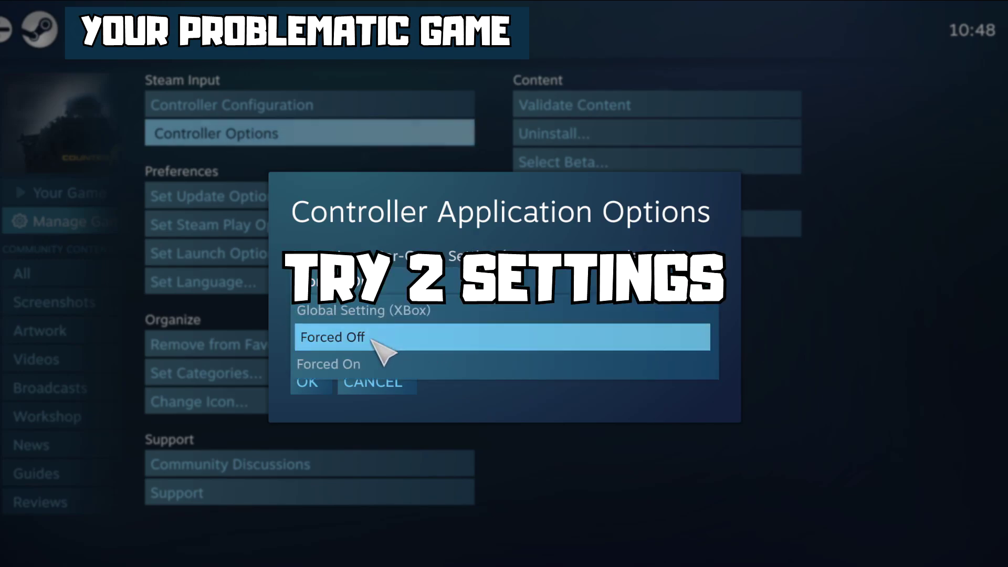
{"action": "left_click", "coordinate": [377, 365]}
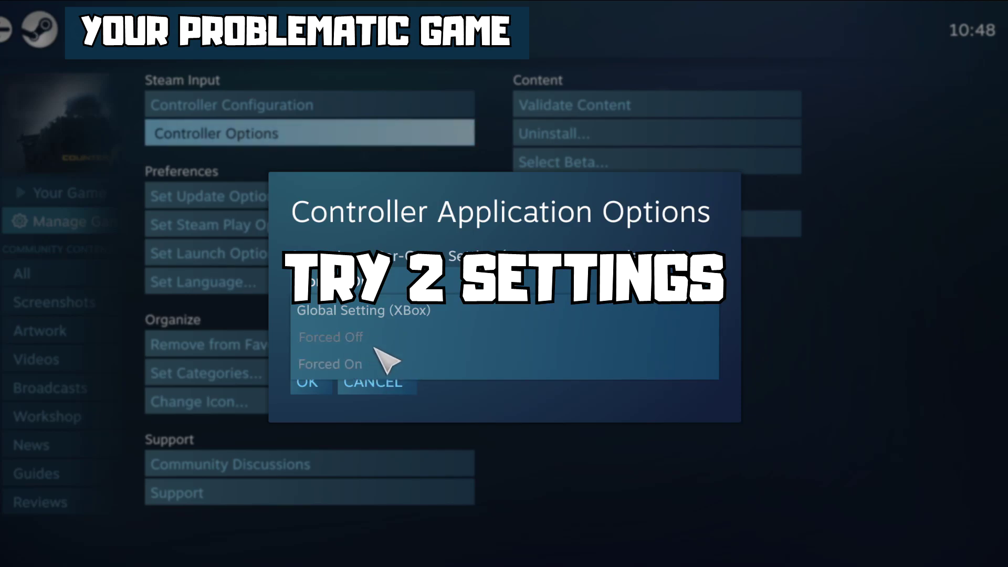
{"action": "left_click", "coordinate": [339, 339]}
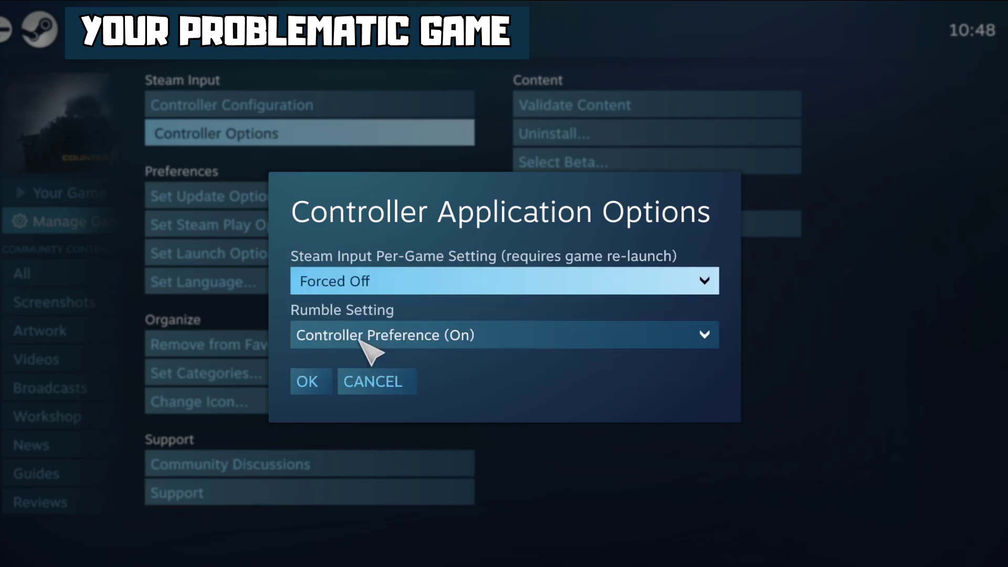
{"action": "left_click", "coordinate": [314, 382]}
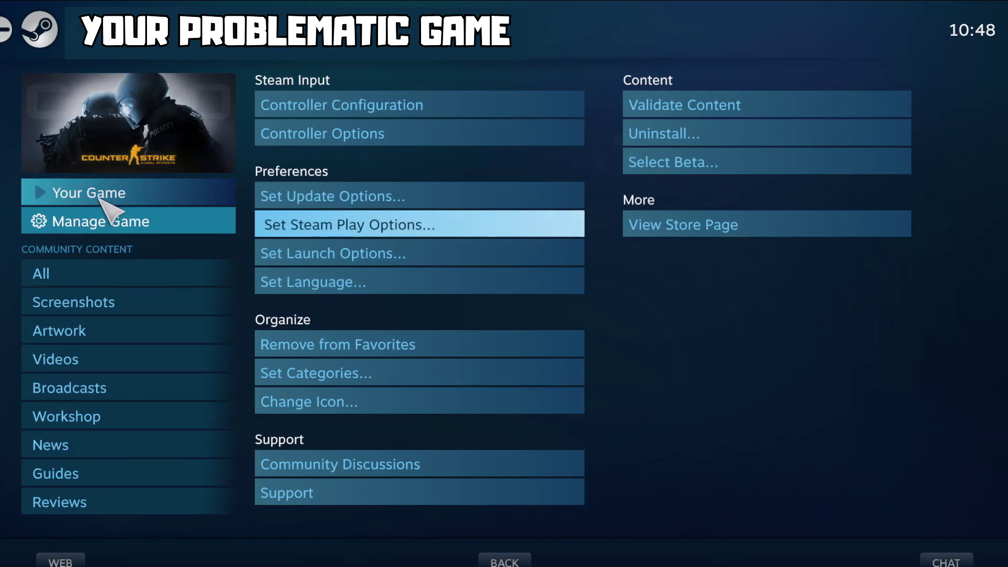
{"action": "left_click", "coordinate": [100, 200]}
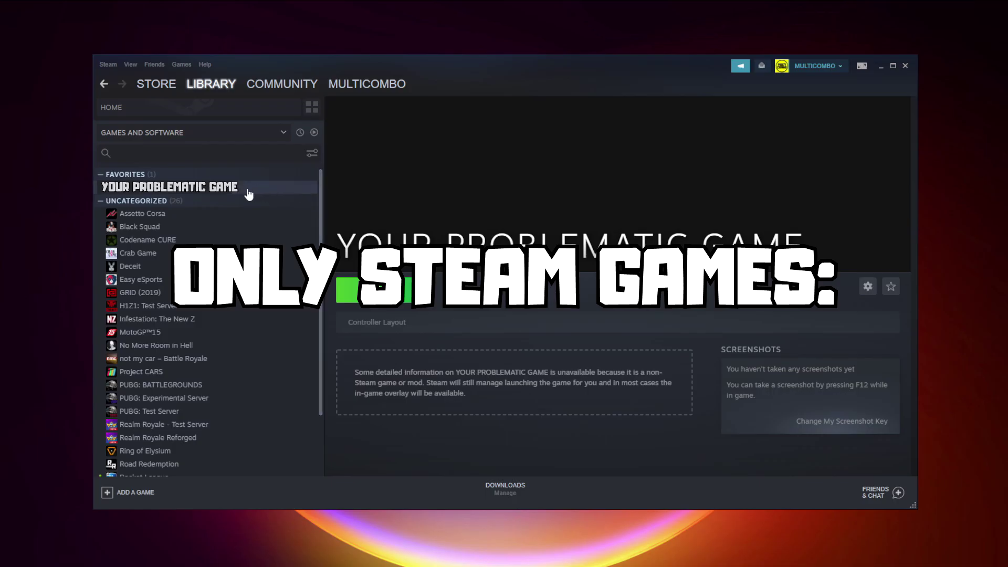
Step: Set the game's Steam Input override to Disable Steam Input and close Properties
{"action": "right_click", "coordinate": [247, 188]}
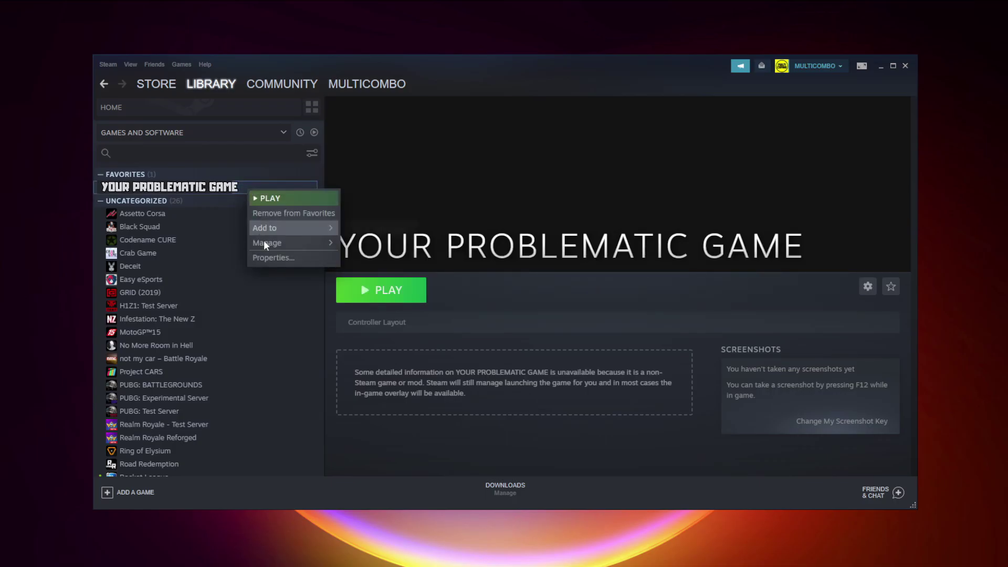
{"action": "left_click", "coordinate": [299, 257]}
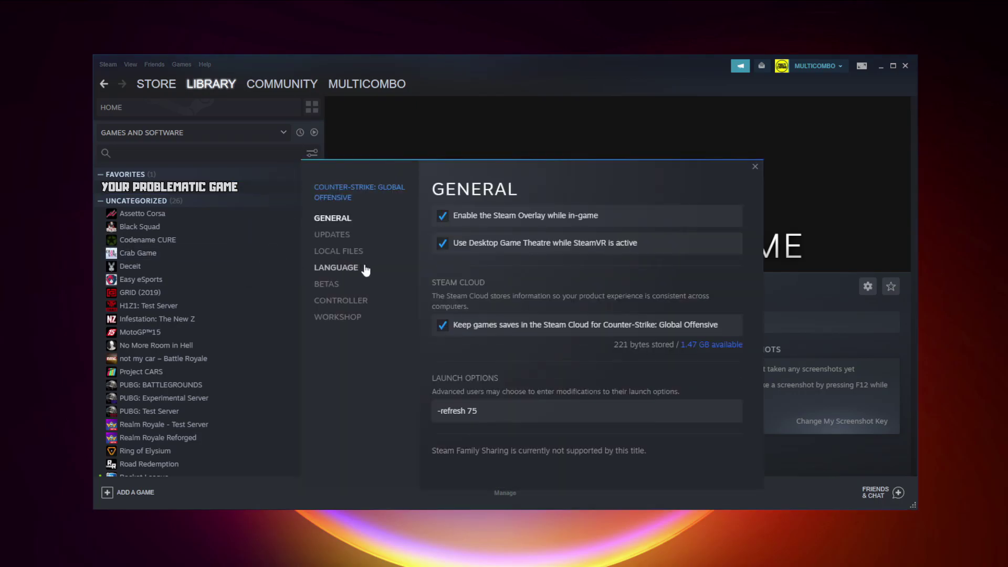
{"action": "left_click", "coordinate": [345, 300]}
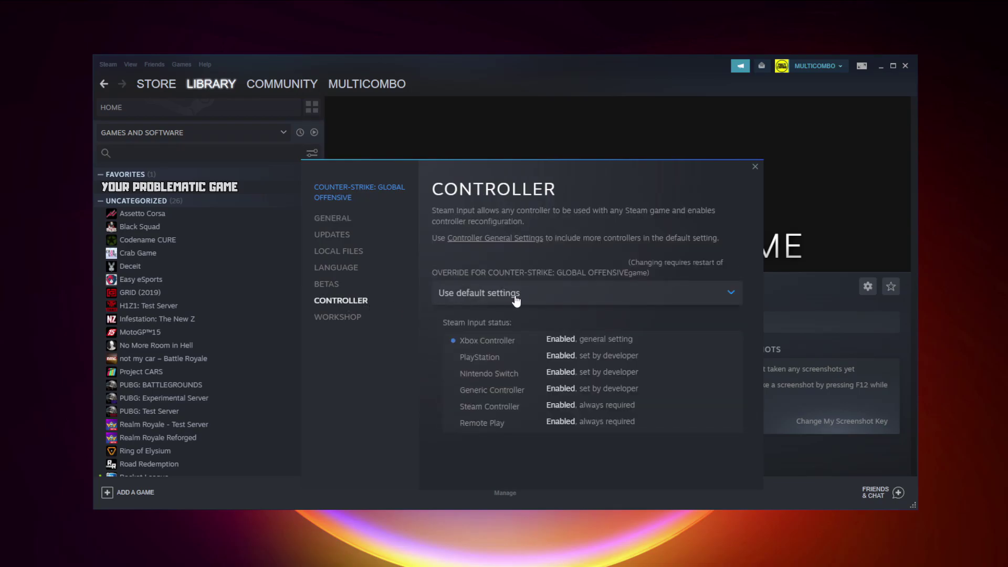
{"action": "left_click", "coordinate": [516, 299]}
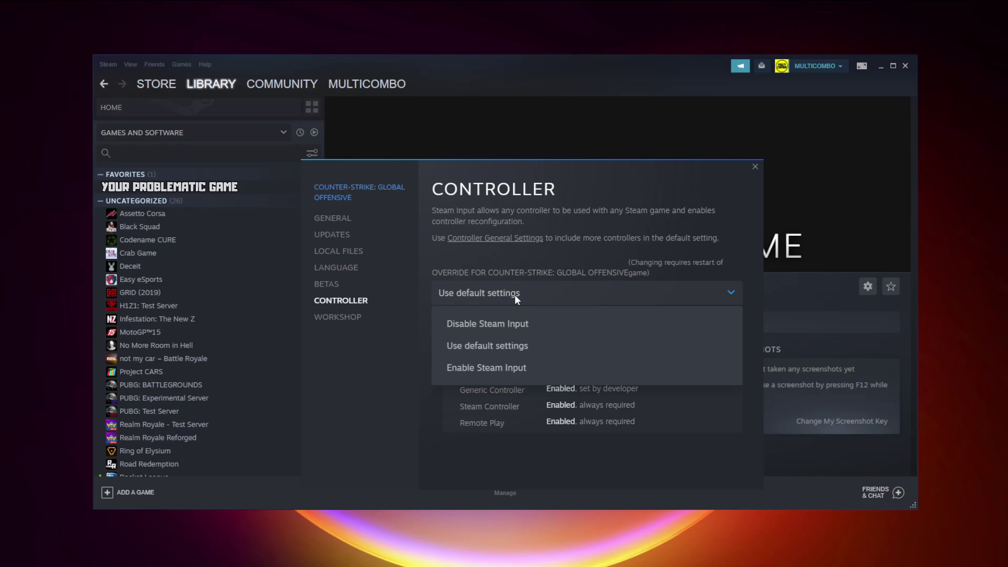
{"action": "left_click", "coordinate": [509, 324]}
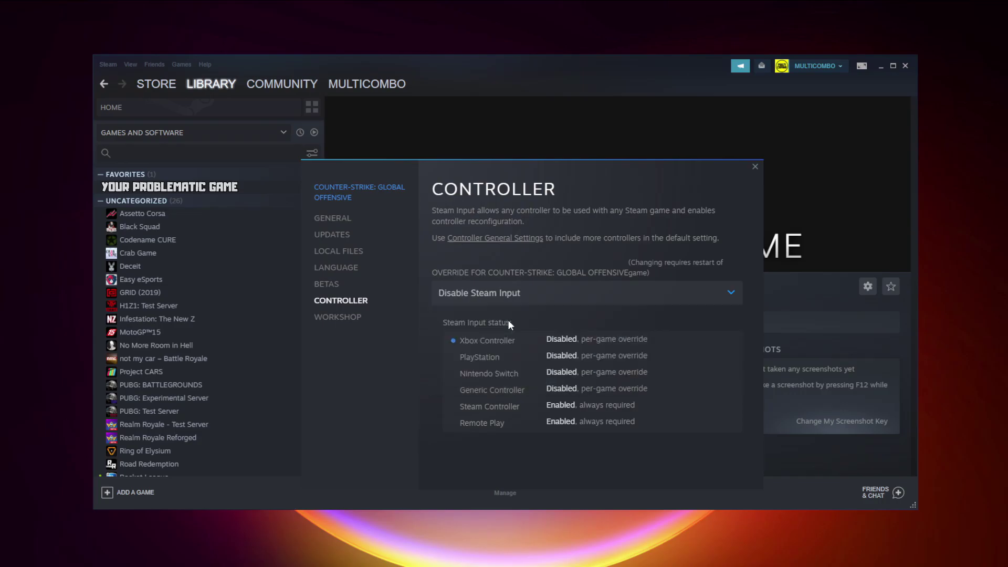
{"action": "left_click", "coordinate": [755, 167]}
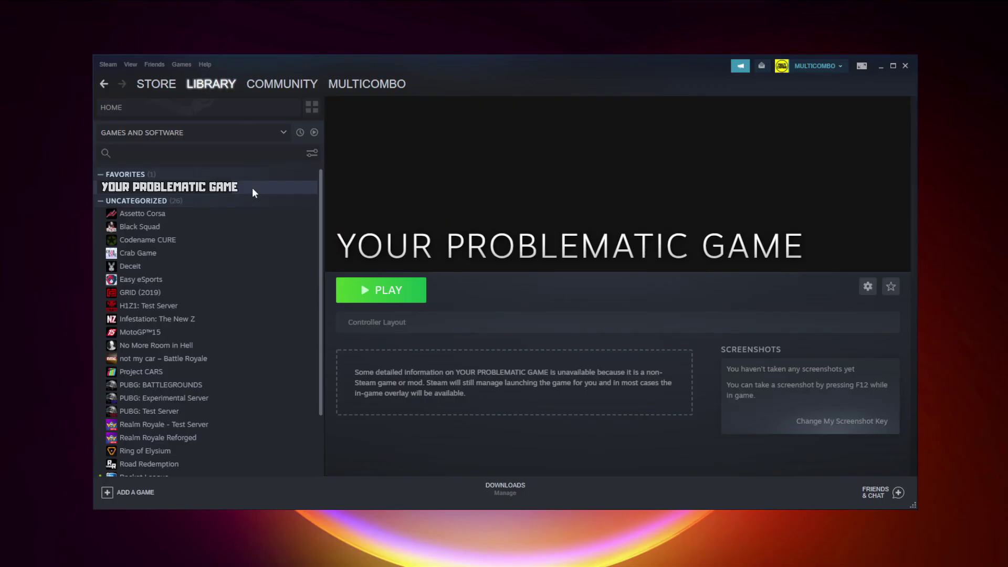
Step: Change the game's Steam Input override in Properties to Enable Steam Input
{"action": "right_click", "coordinate": [252, 188]}
{"action": "left_click", "coordinate": [292, 257]}
{"action": "left_click", "coordinate": [366, 307]}
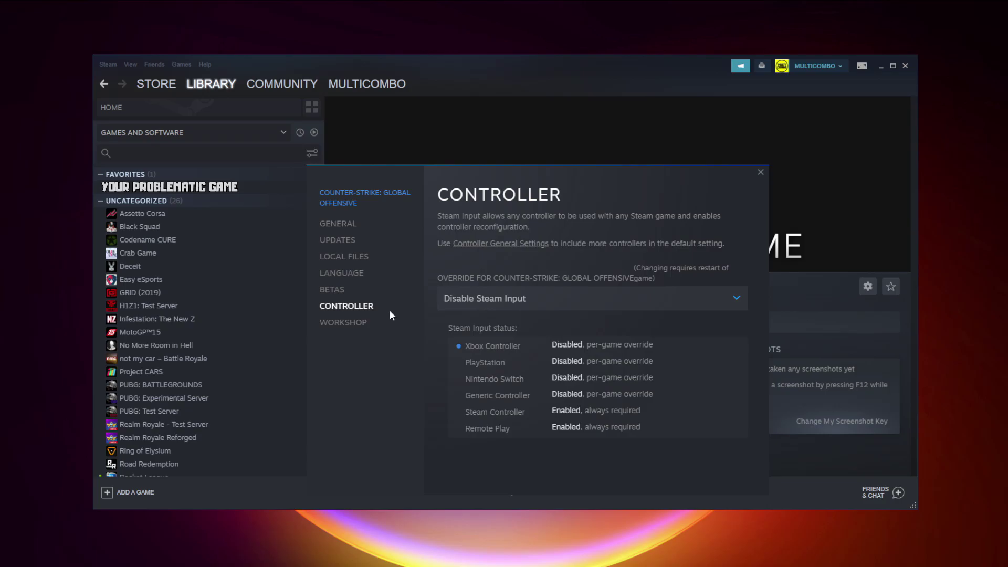
{"action": "left_click", "coordinate": [512, 297]}
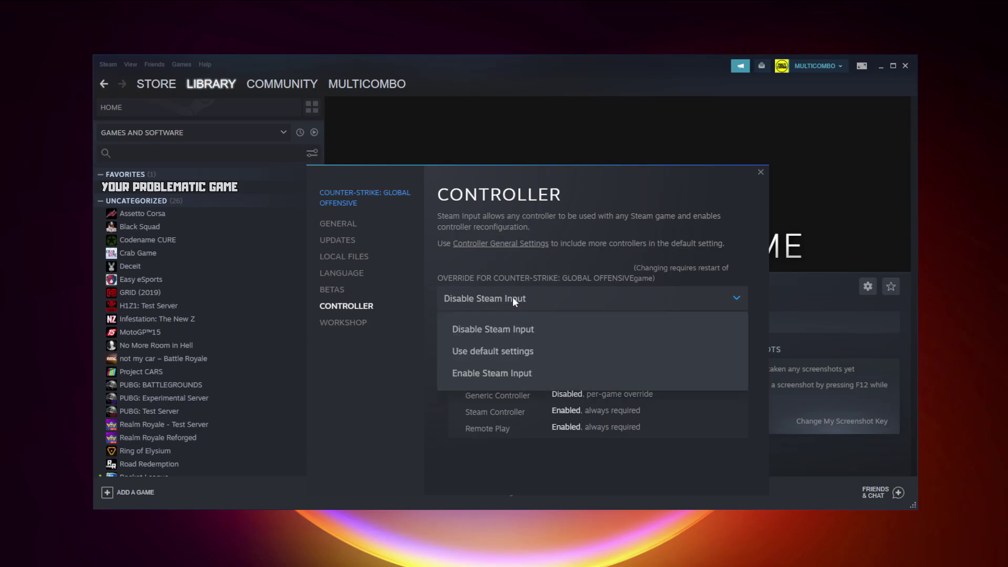
{"action": "left_click", "coordinate": [559, 378]}
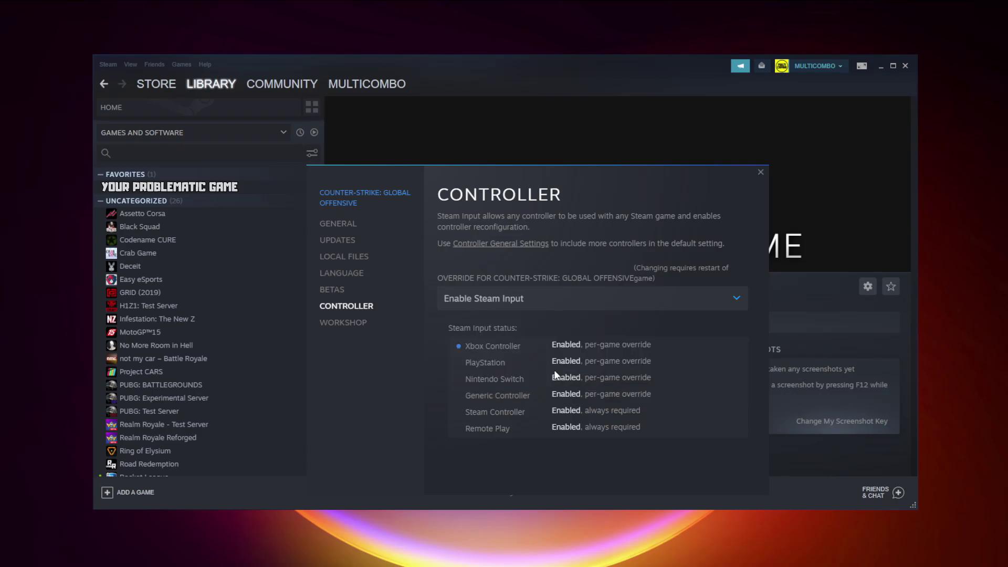